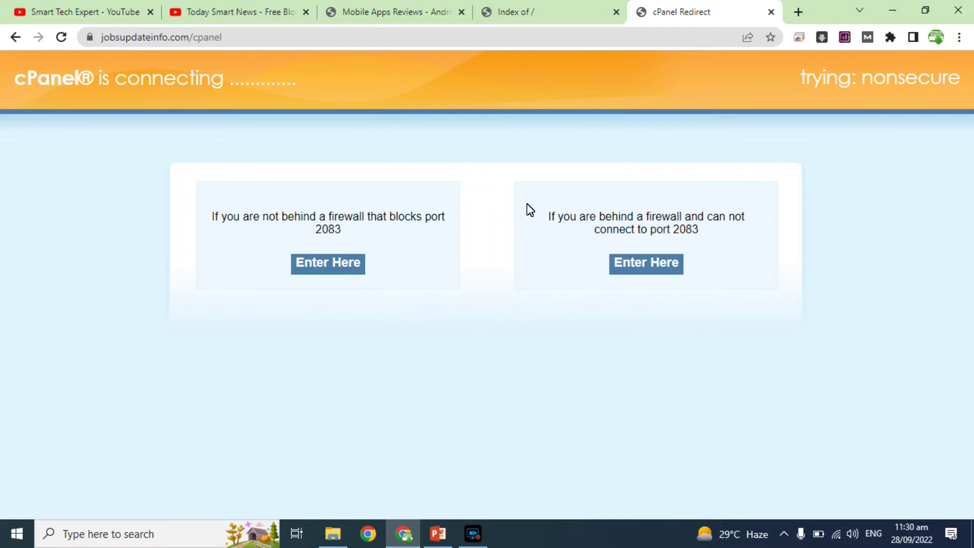
Check the cPanel Account Information email in Gmail, then return to the cPanel login tab
left_click(799, 12)
type("gm")
key("Return")
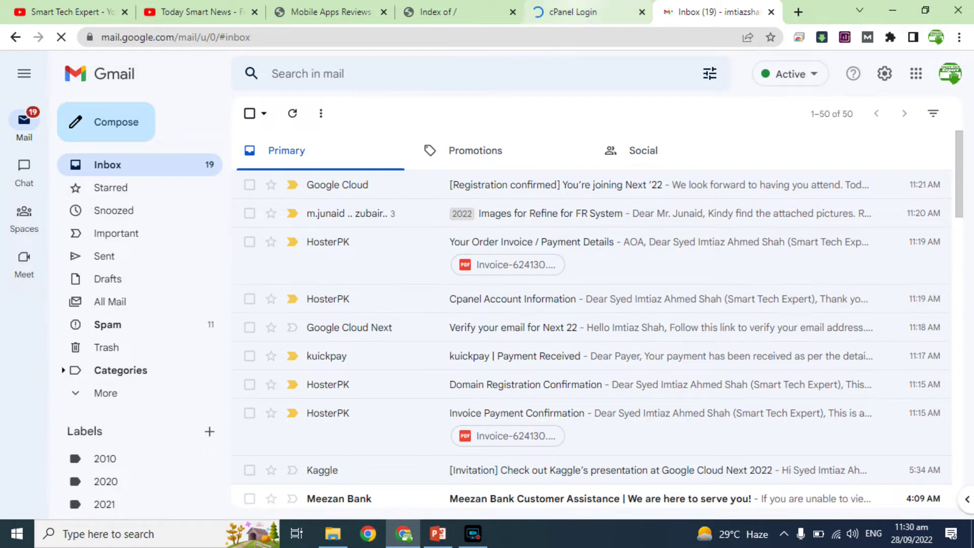
left_click(576, 11)
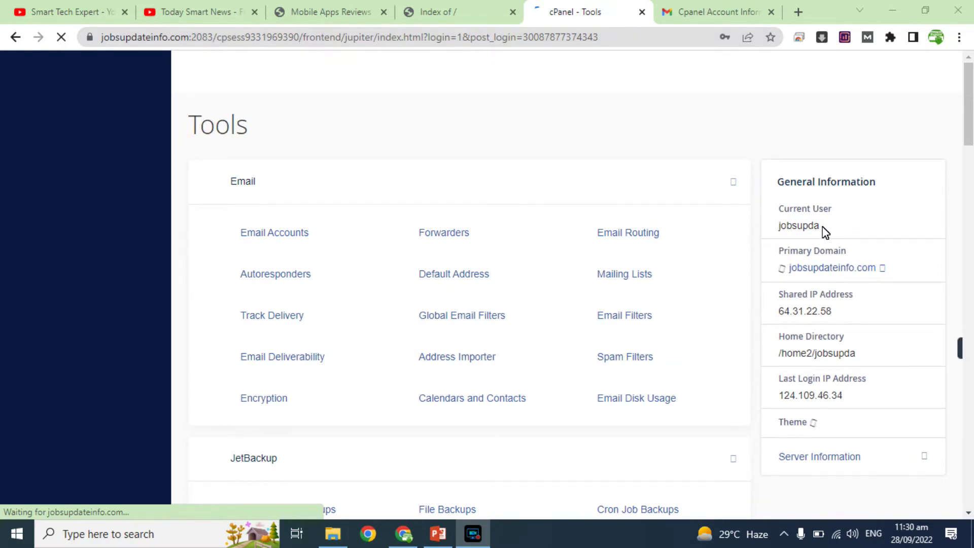
Review Server Information, save the cPanel password in Chrome, and return to the Tools page
left_click_drag(970, 135, 970, 181)
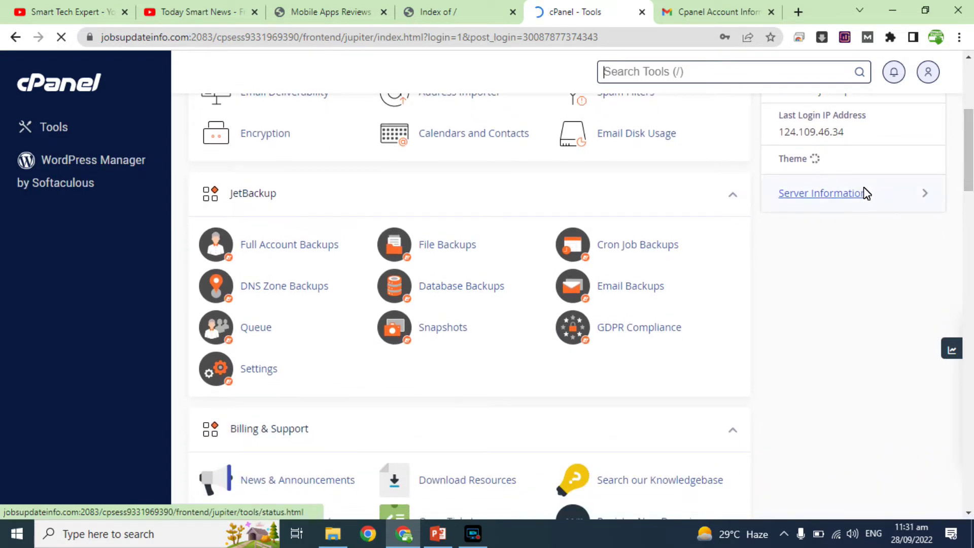
left_click(944, 198)
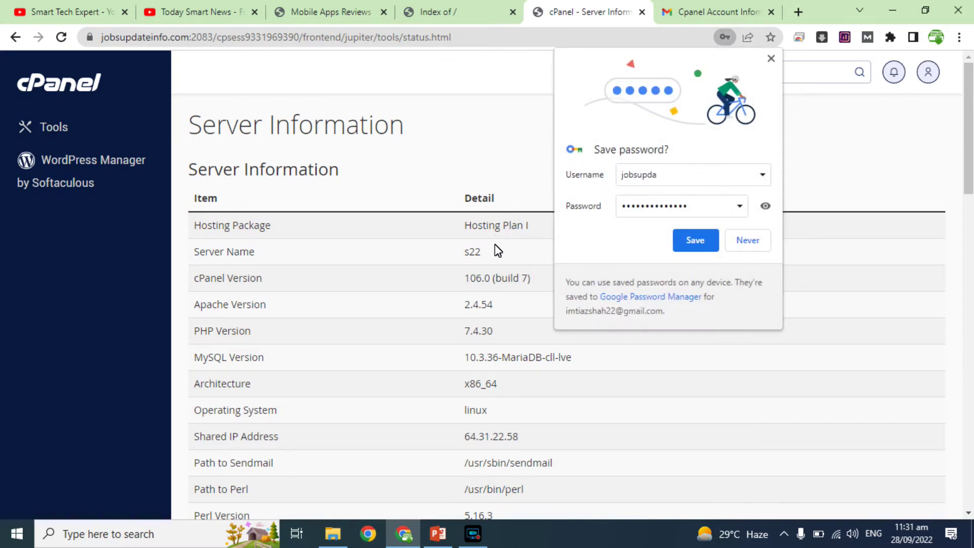
left_click(695, 240)
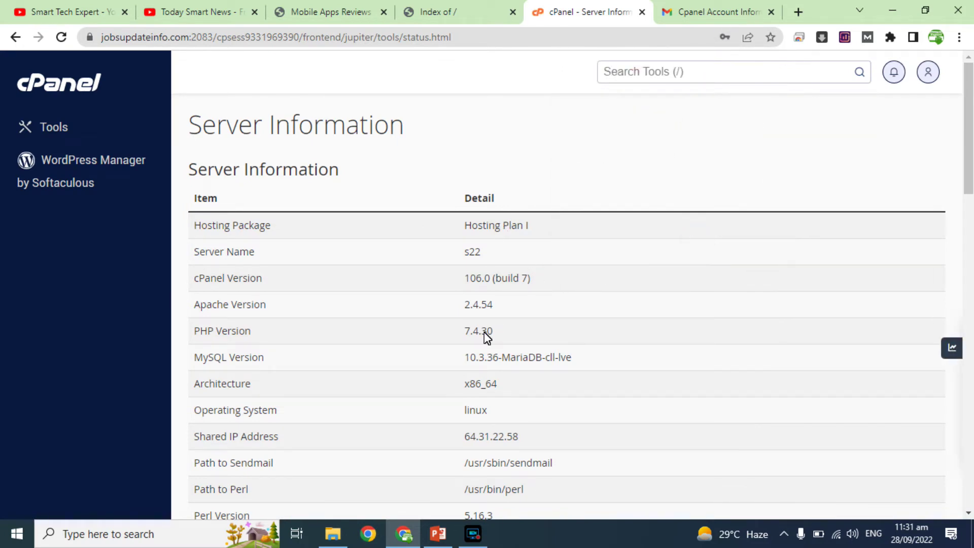
left_click_drag(970, 132, 893, 94)
left_click(18, 38)
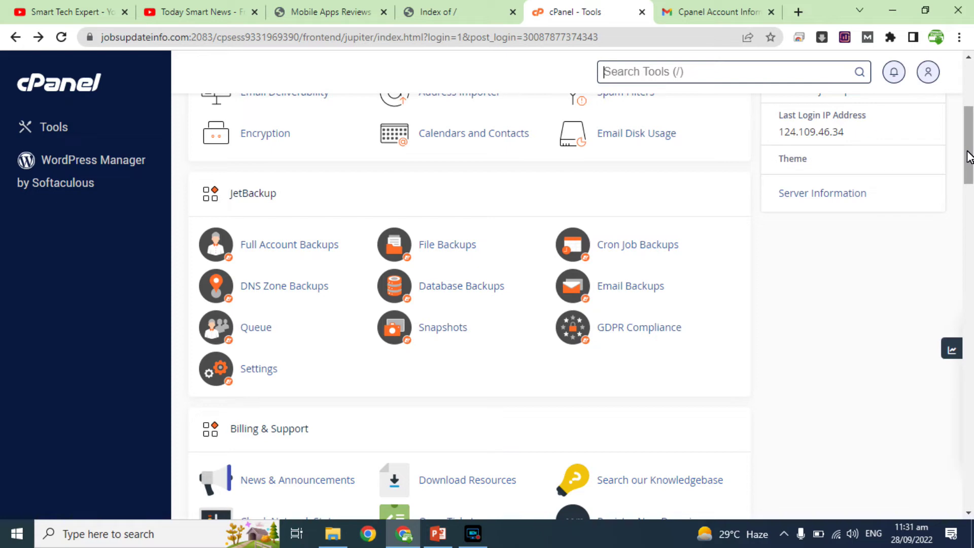
left_click_drag(969, 157, 964, 480)
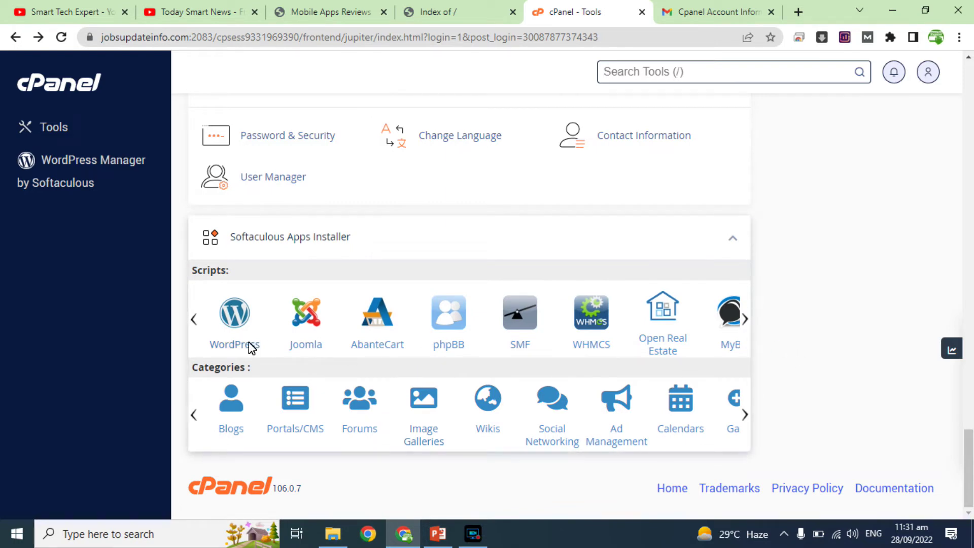
Open WordPress 6.0.2 from the Softaculous Apps Installer section
left_click(224, 349)
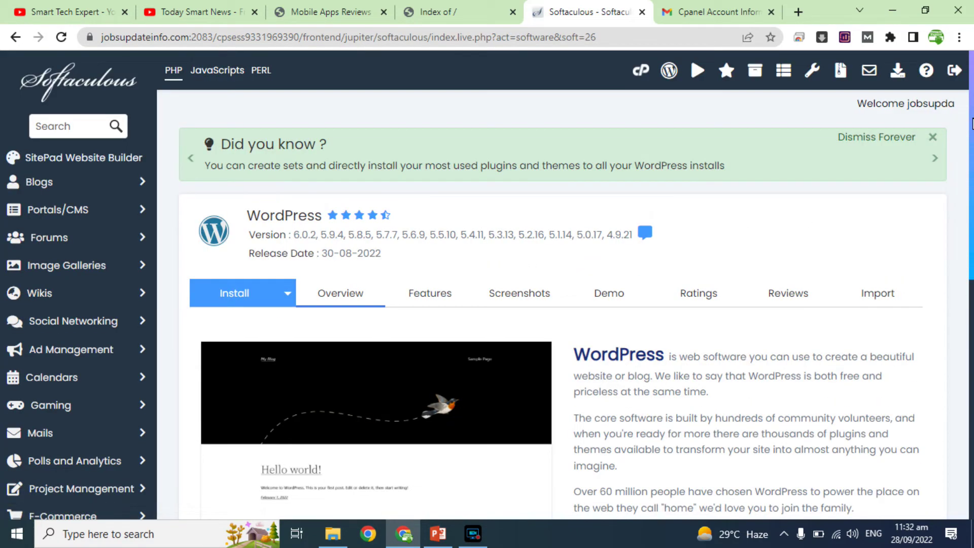
scroll(970, 124, "down", 5)
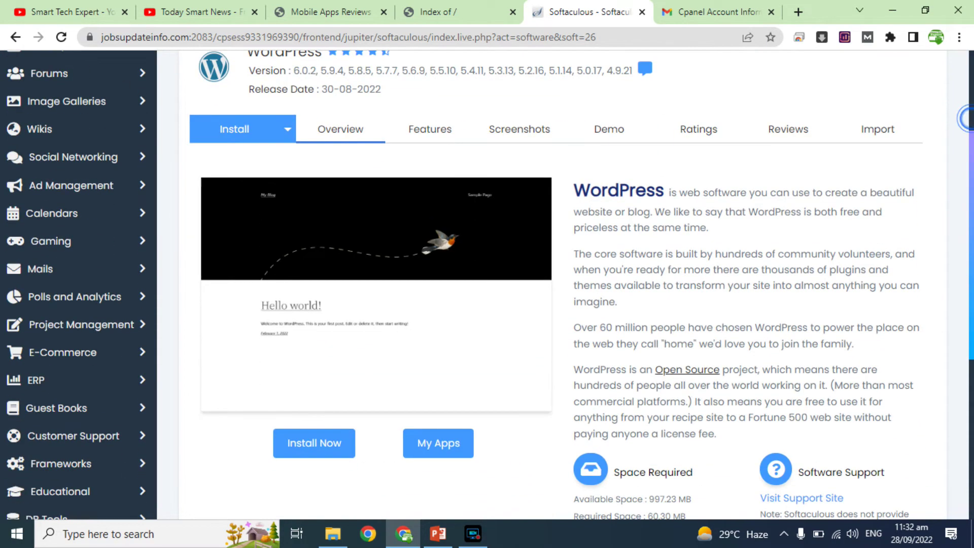
scroll(490, 285, "up", 2)
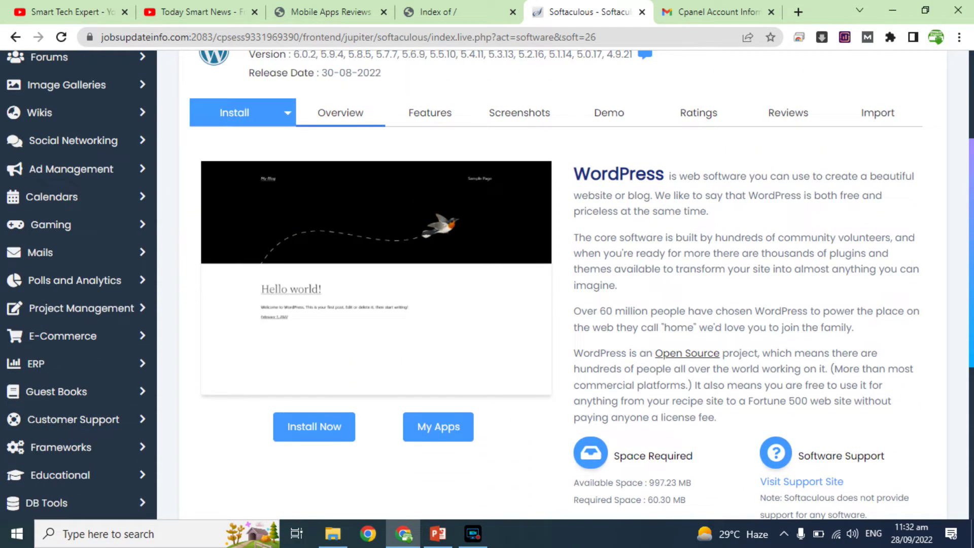
left_click(319, 425)
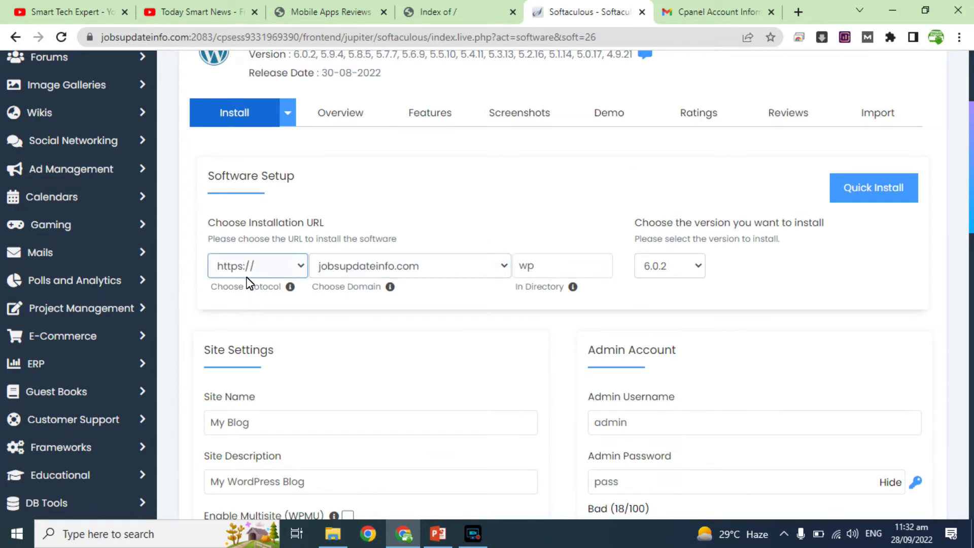
left_click(285, 266)
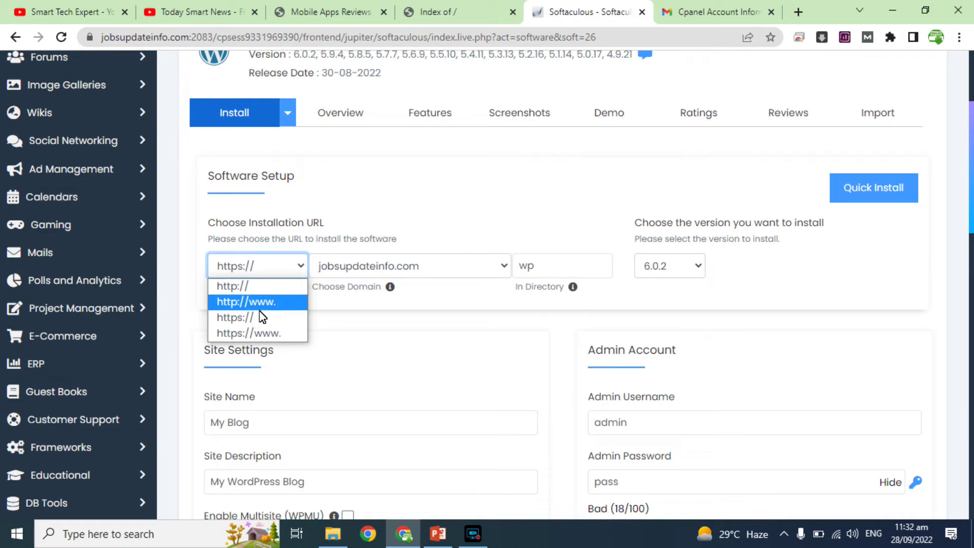
left_click(247, 328)
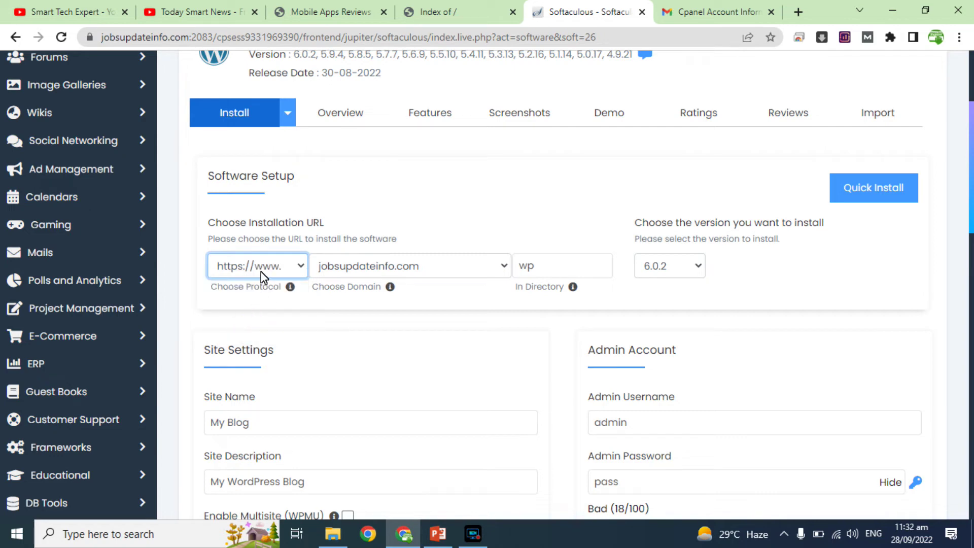
left_click(384, 273)
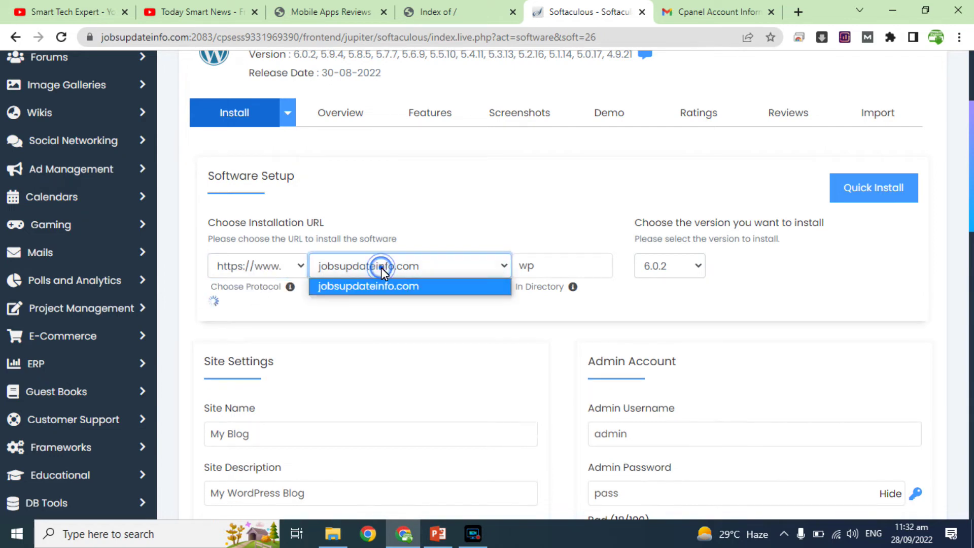
left_click(382, 267)
double_click(543, 274)
key("BackSpace")
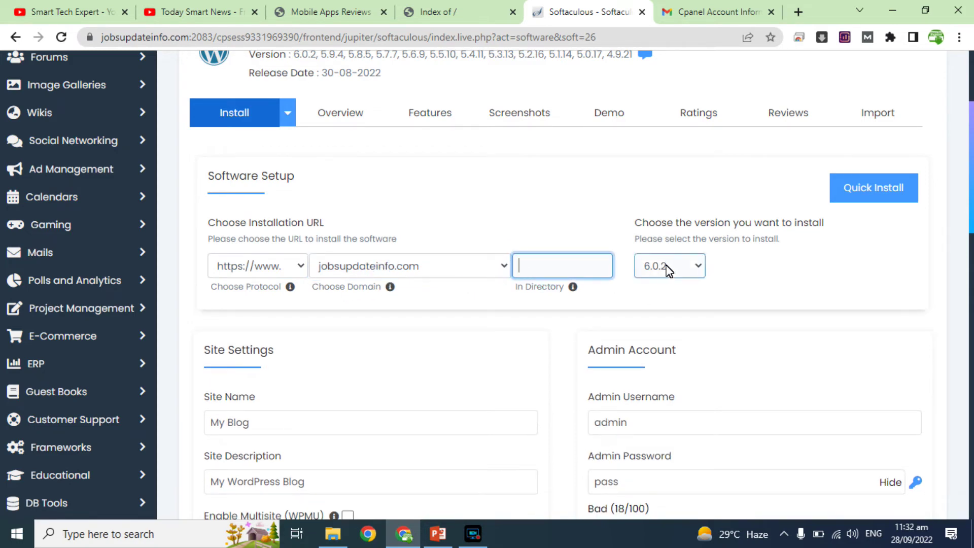
left_click(667, 264)
left_click(660, 290)
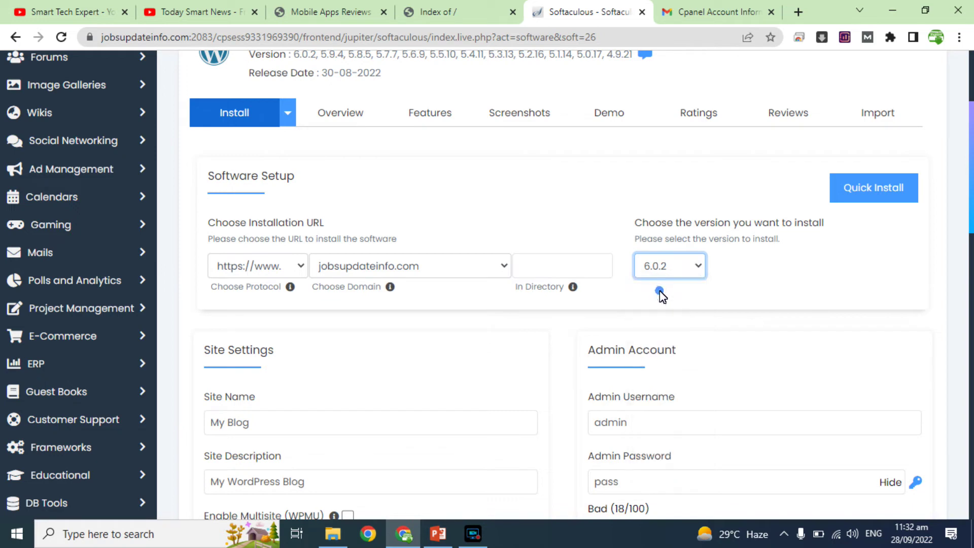
left_click_drag(970, 208, 970, 262)
Set the Site Name and Site Description to 'Jobs Update Info'
left_click(348, 239)
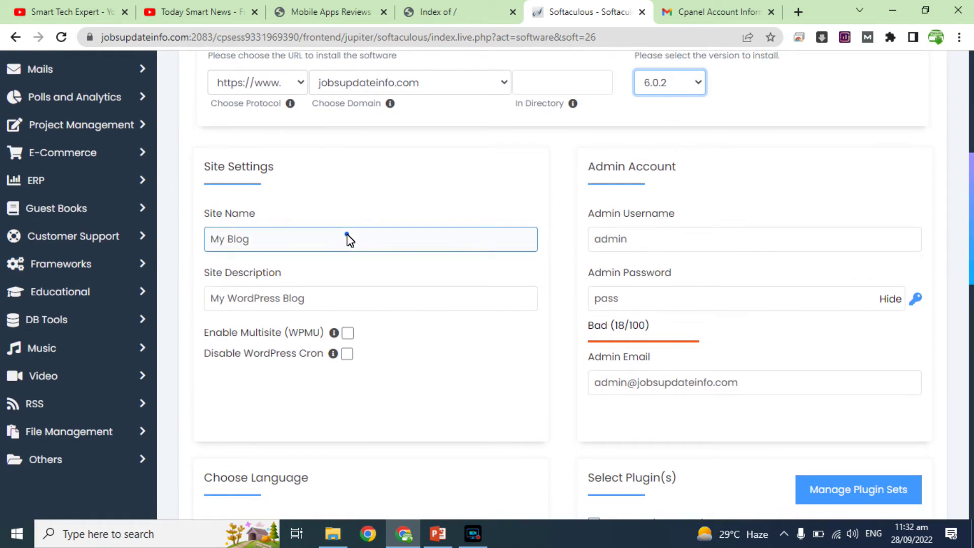
triple_click(348, 239)
type("Jobs")
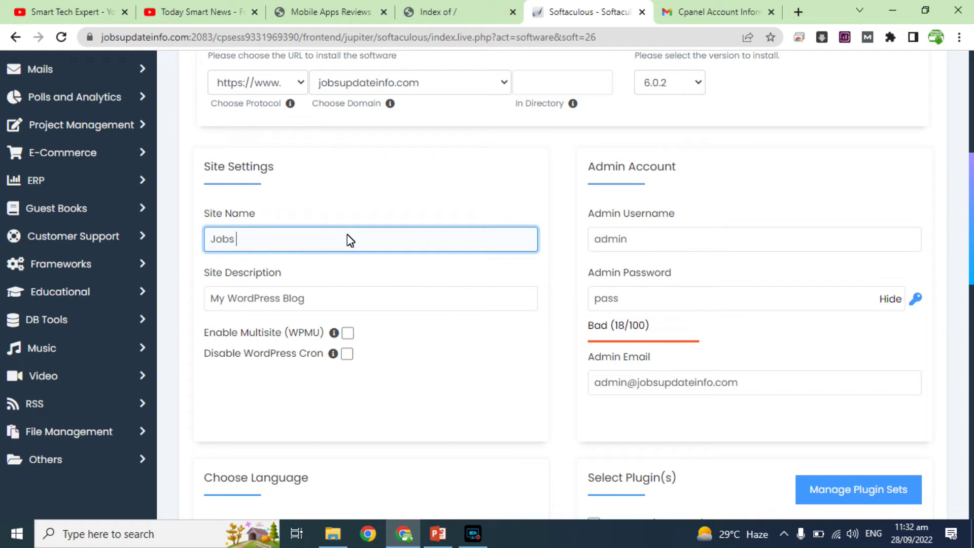
type(" Update Info")
key("Tab")
type("Jo")
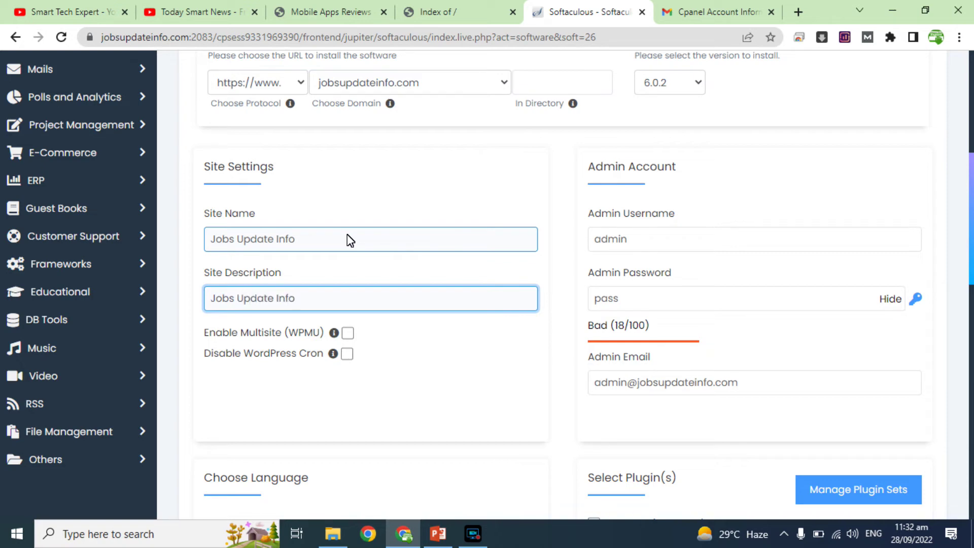
Set the admin username to 'administrator' and enter a new strong admin password
left_click(652, 250)
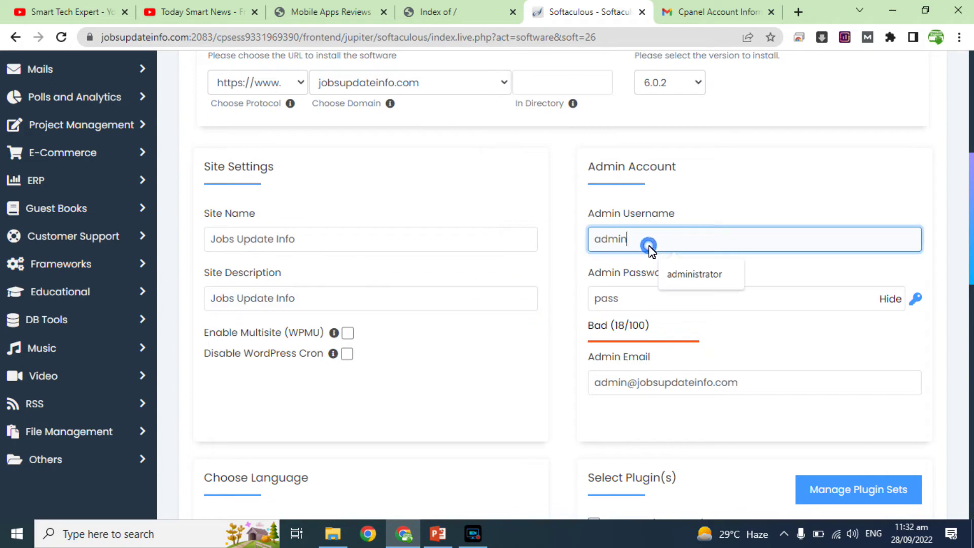
left_click(701, 276)
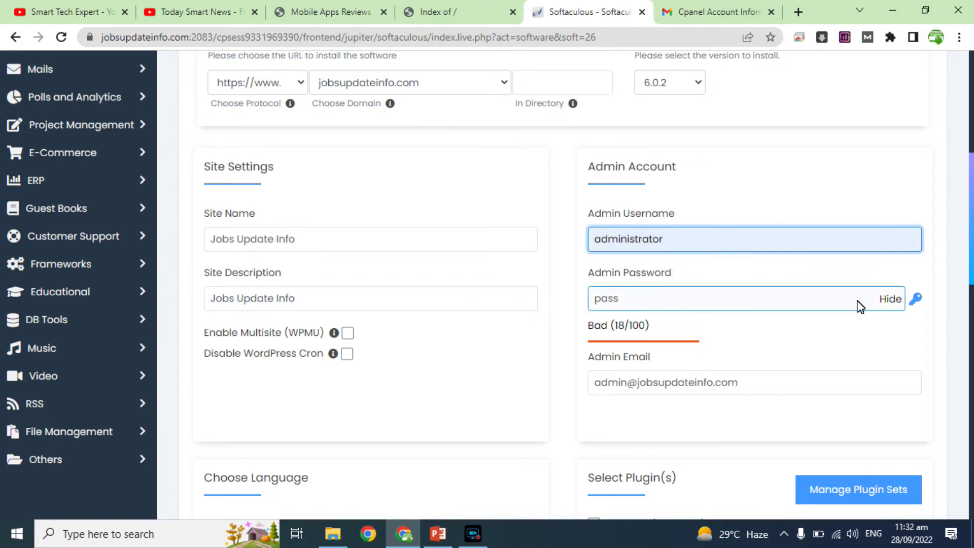
left_click(889, 299)
left_click(793, 300)
double_click(794, 300)
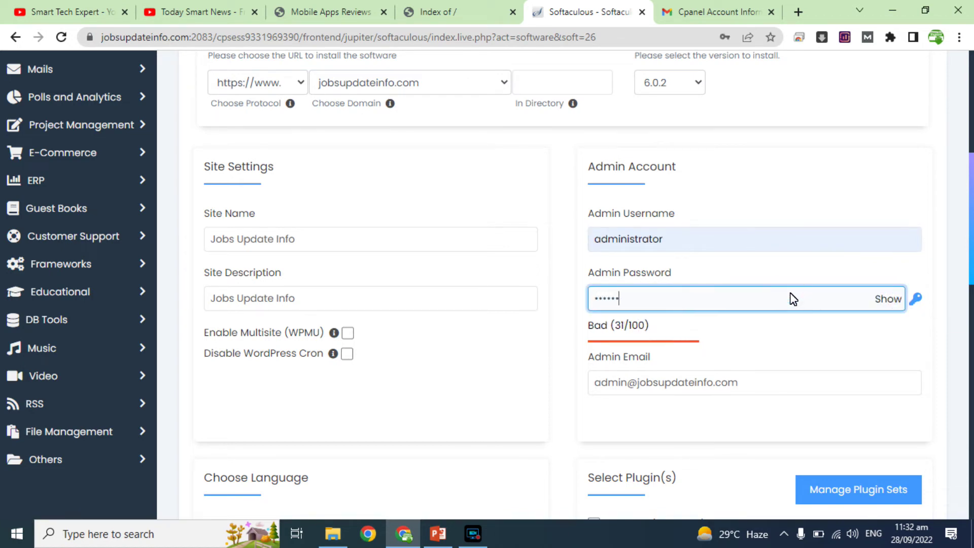
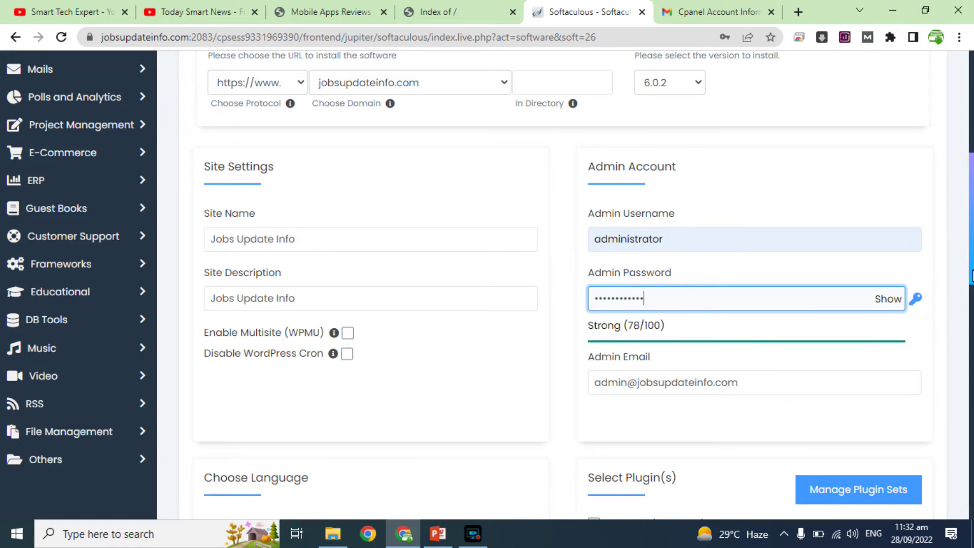
Replace the default admin e-mail address with a new one
scroll(971, 275, "down", 3)
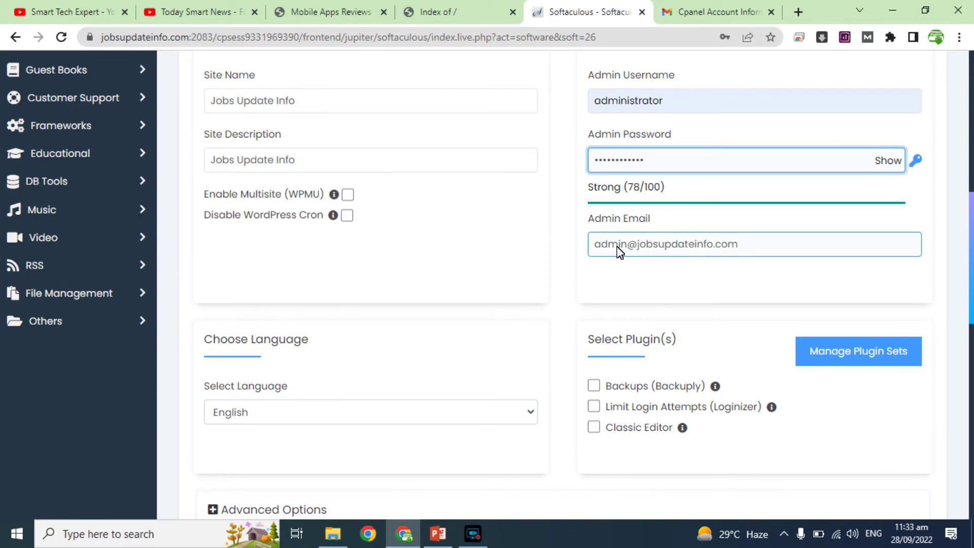
triple_click(648, 250)
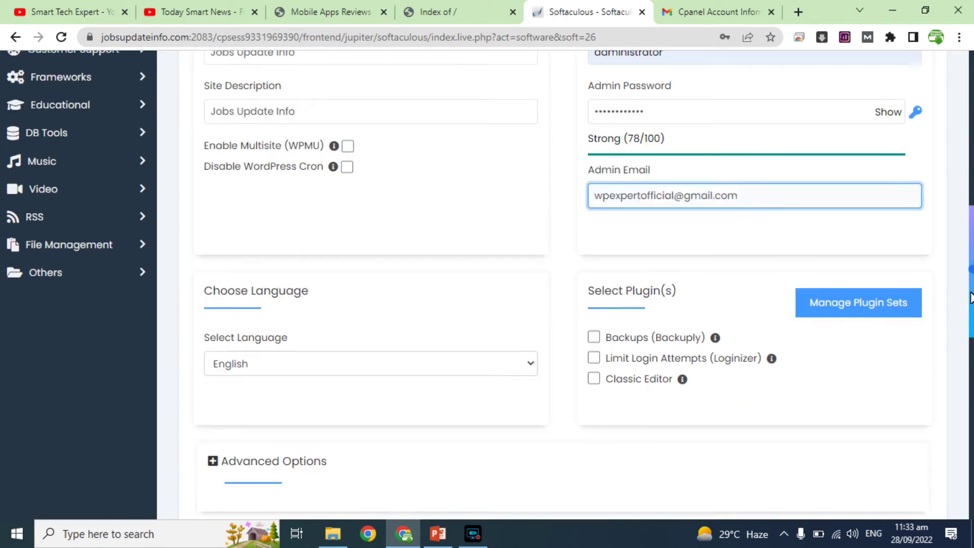
Leave 'Email installation details to' empty and start the installation
left_click_drag(972, 275, 972, 333)
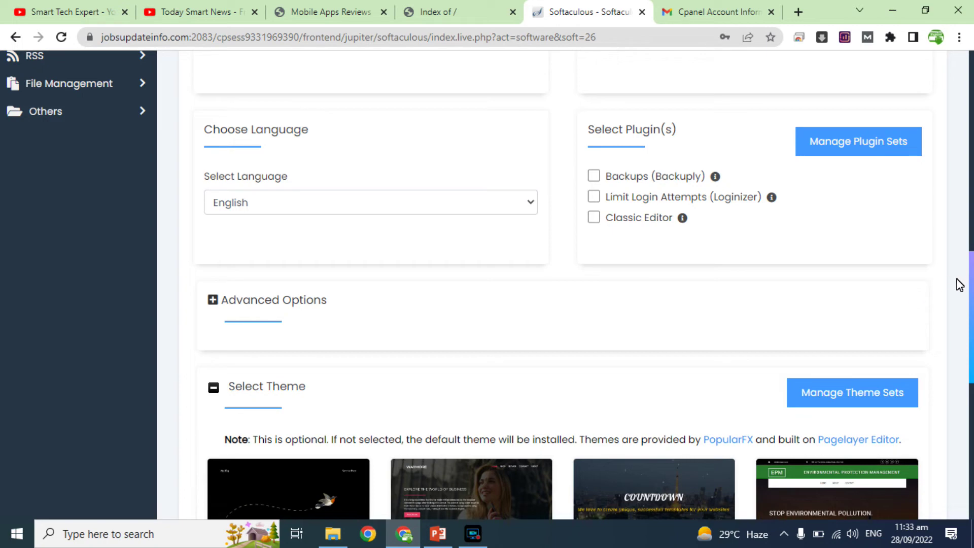
left_click_drag(972, 292, 969, 337)
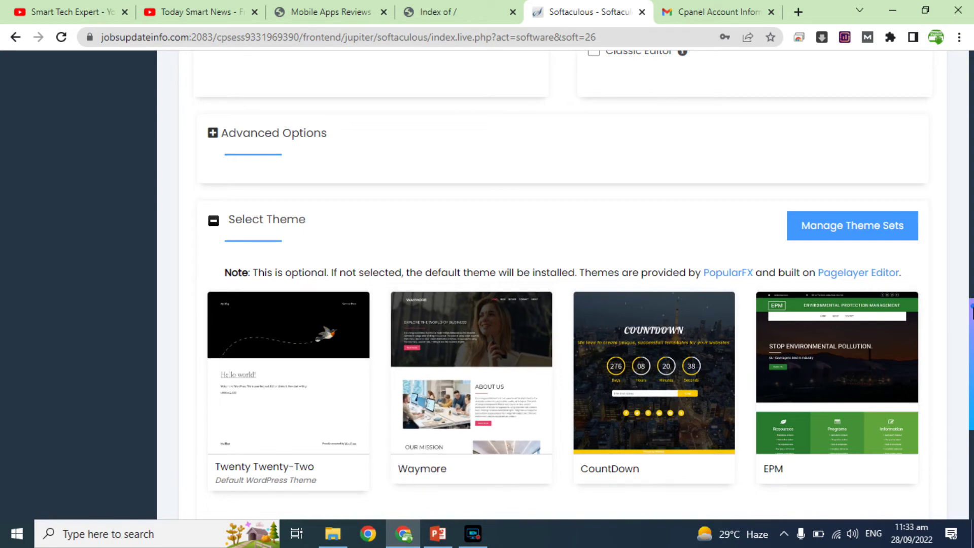
left_click_drag(971, 310, 969, 378)
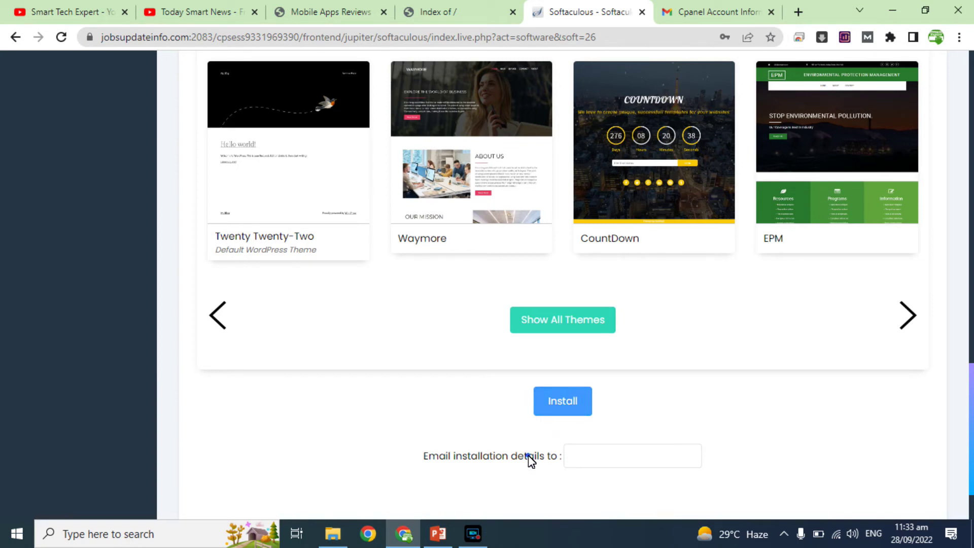
left_click(600, 459)
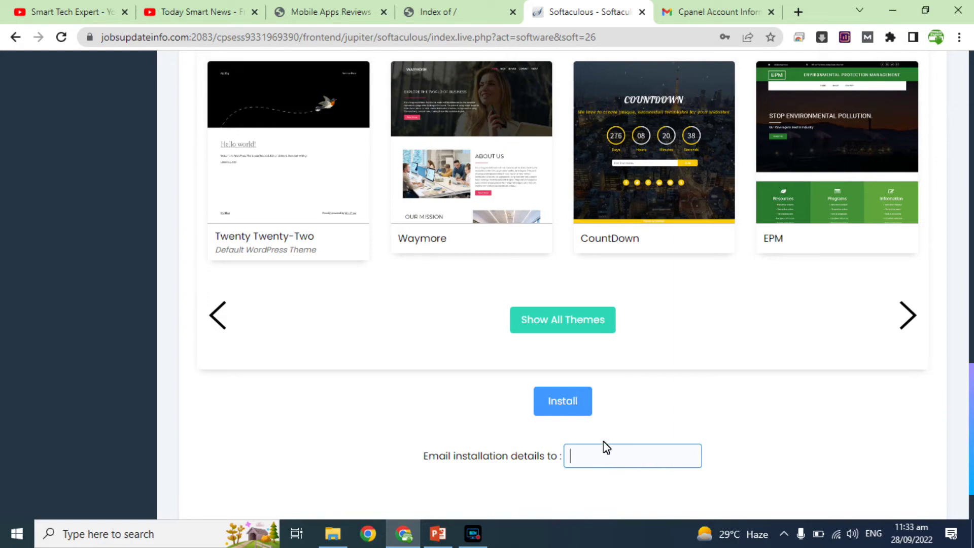
left_click(570, 401)
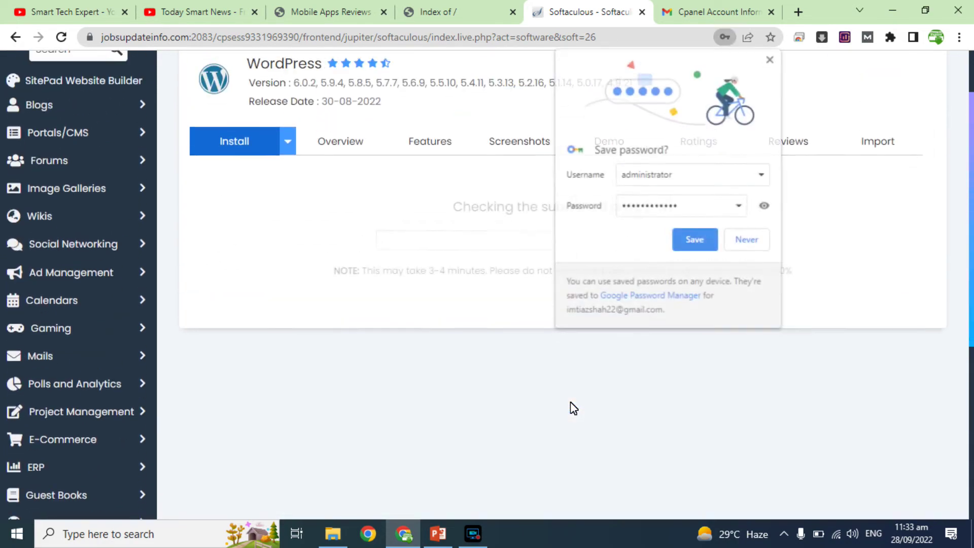
Save the WordPress admin login in Chrome and open the live site in a new tab
left_click(697, 248)
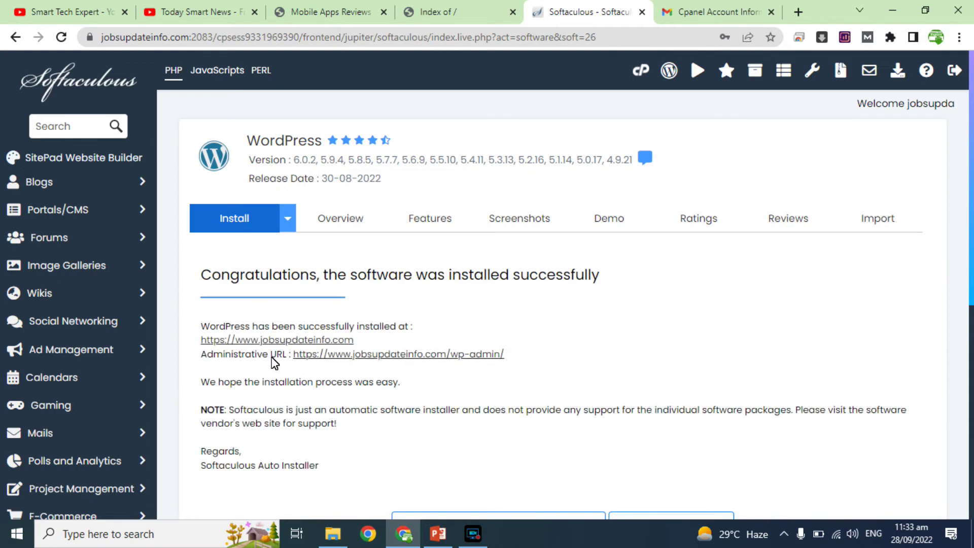
right_click(234, 345)
left_click(254, 355)
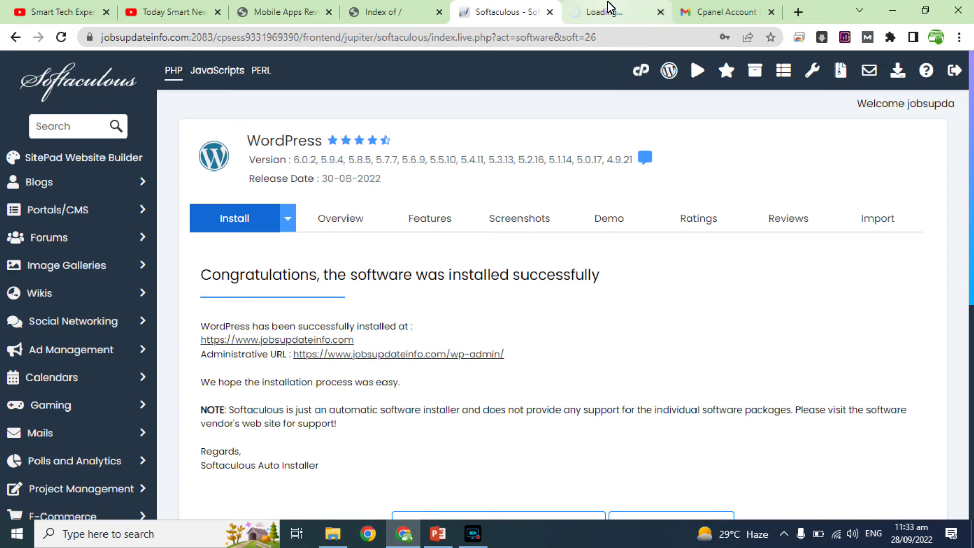
Compare the live Jobs Update Info site with the reloaded Index of / page, then close the extra tab
left_click(607, 2)
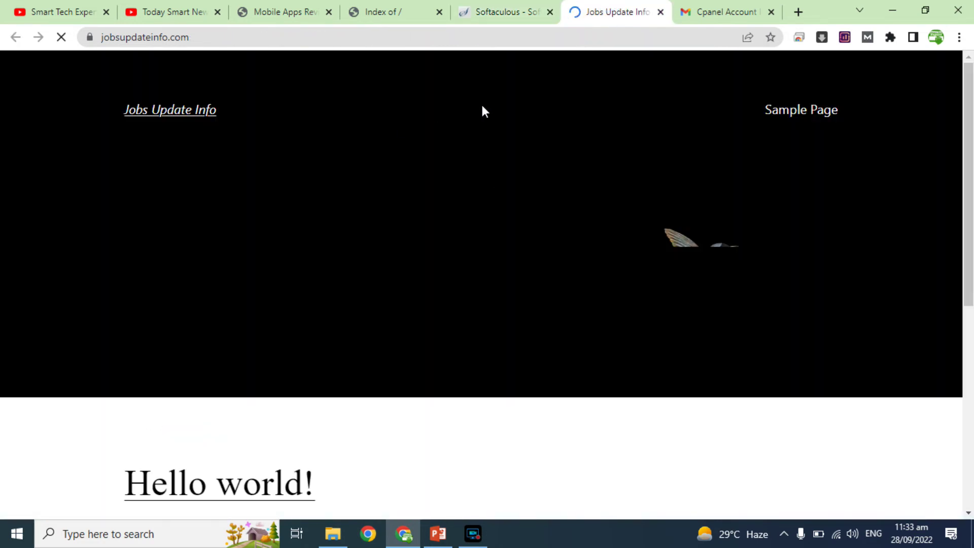
left_click(386, 7)
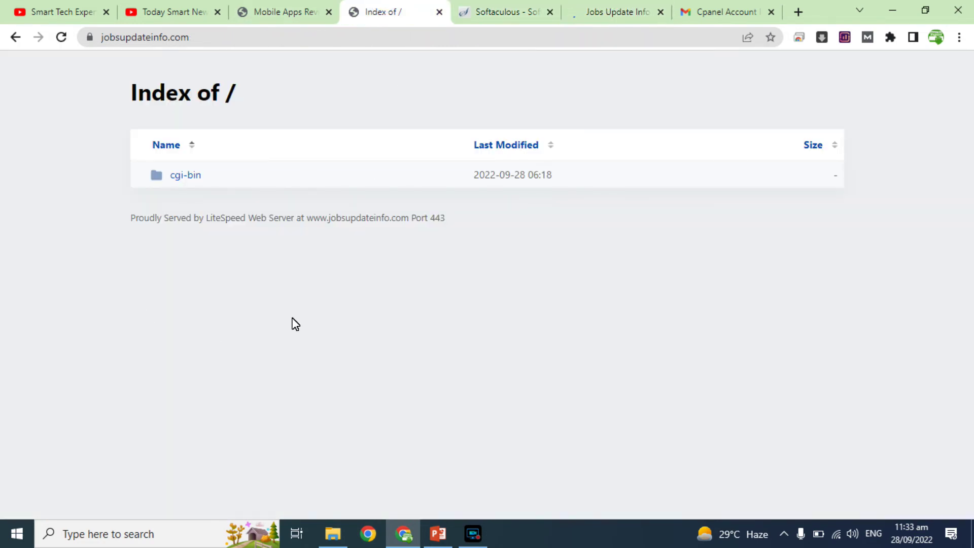
left_click(602, 12)
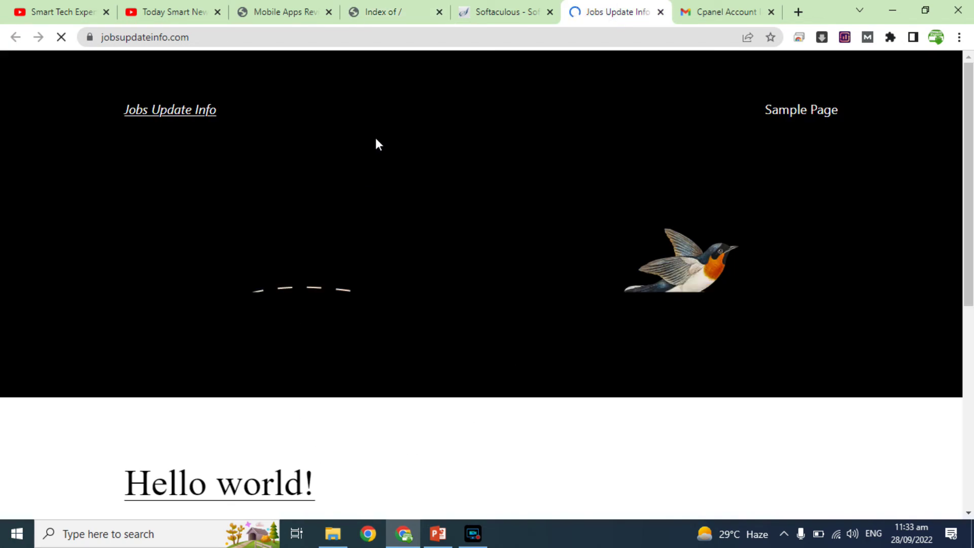
left_click(381, 6)
left_click(62, 37)
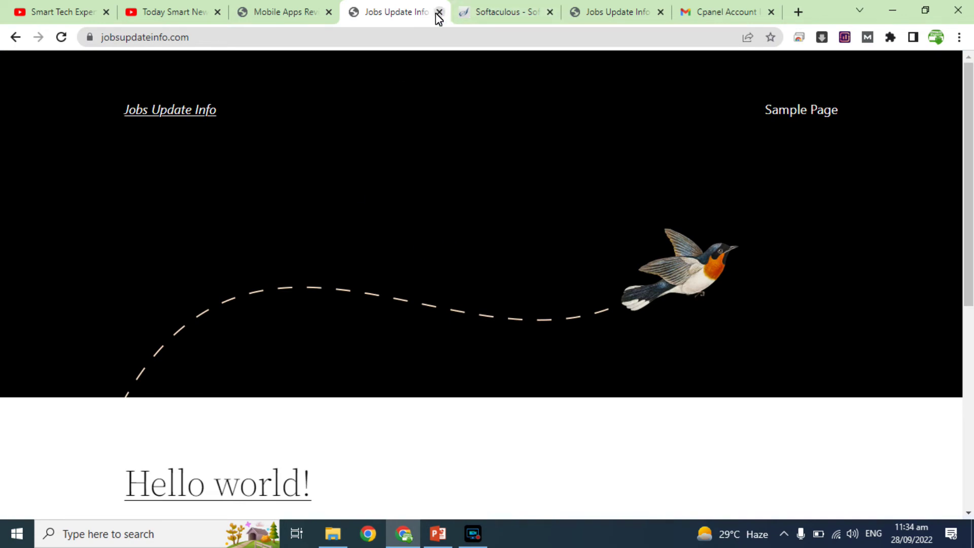
left_click(439, 12)
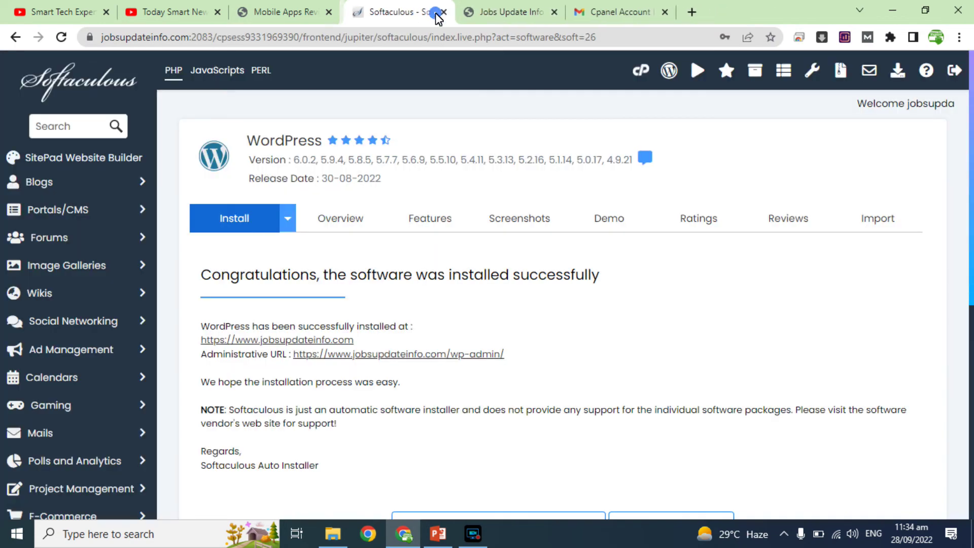
Open the wp-admin Administrative URL in a new tab and view the Jobs Update Info Dashboard
right_click(412, 357)
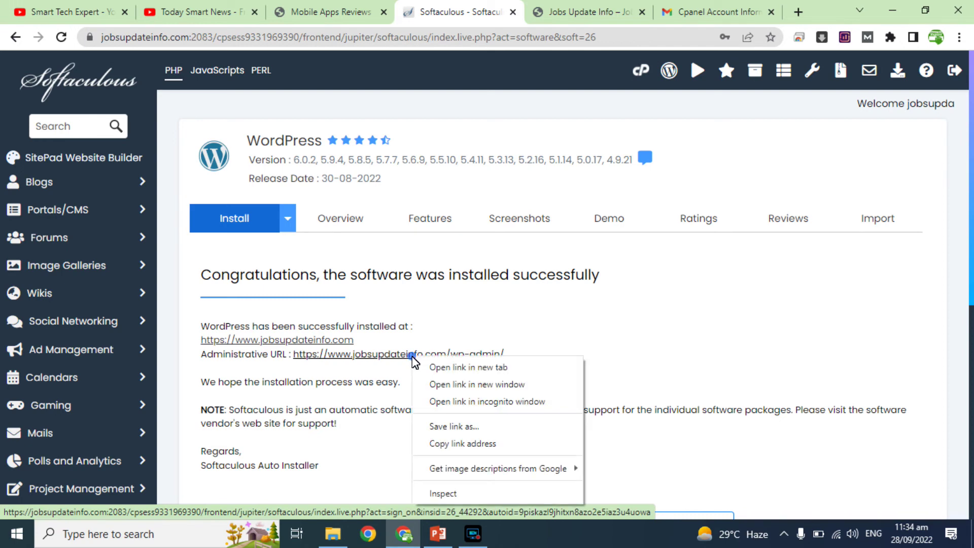
left_click(468, 367)
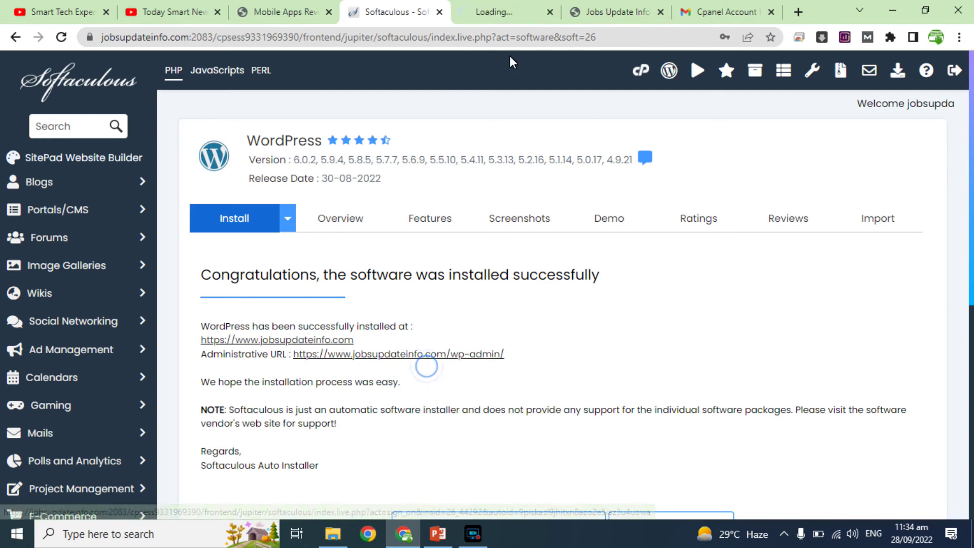
left_click(501, 16)
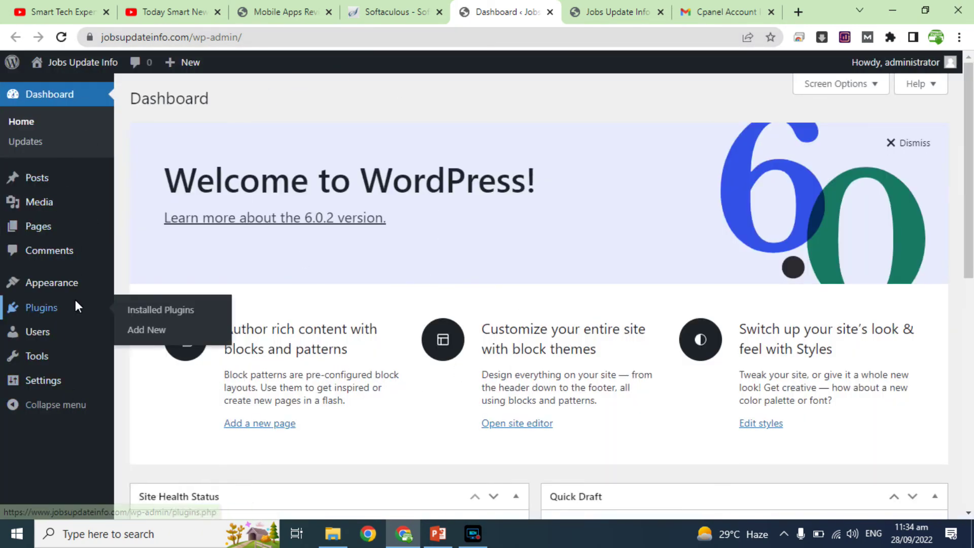
left_click(396, 8)
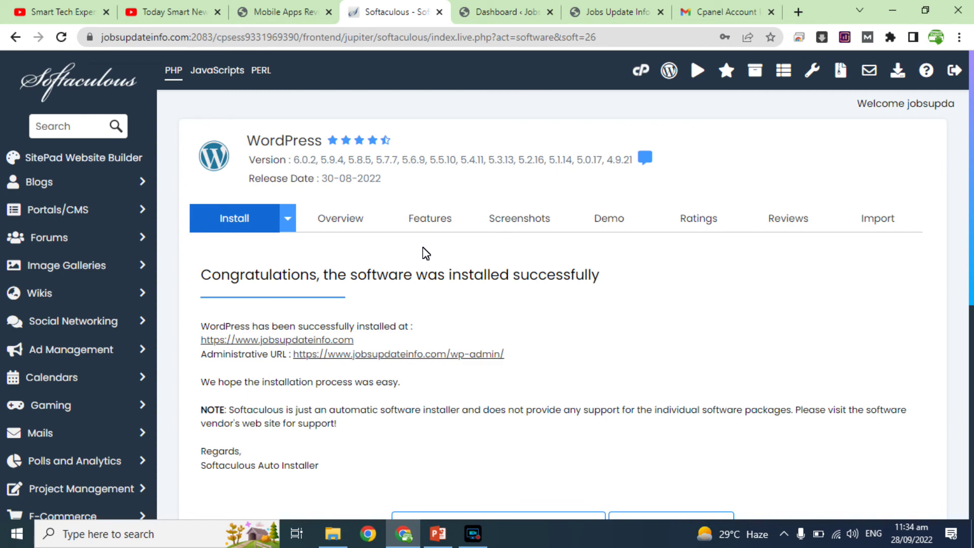
double_click(403, 278)
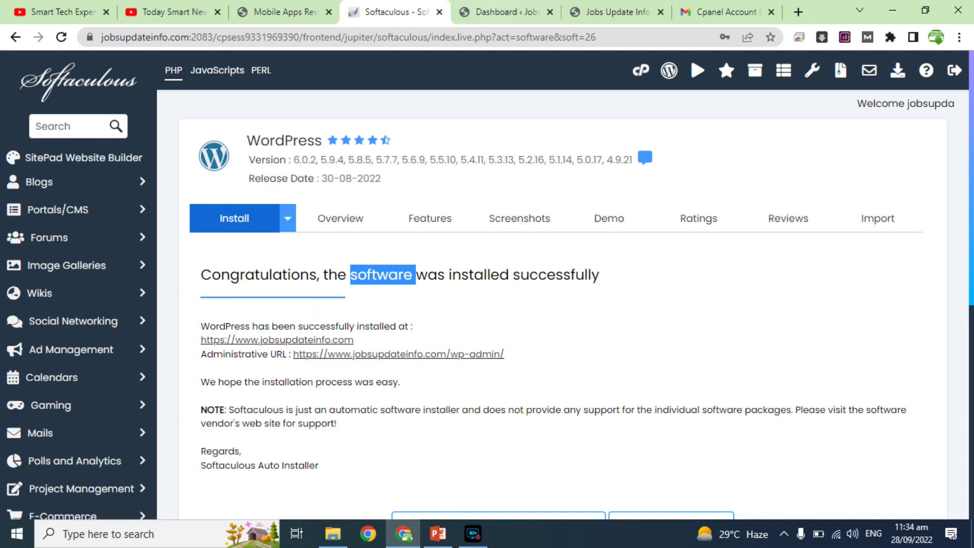
left_click(505, 12)
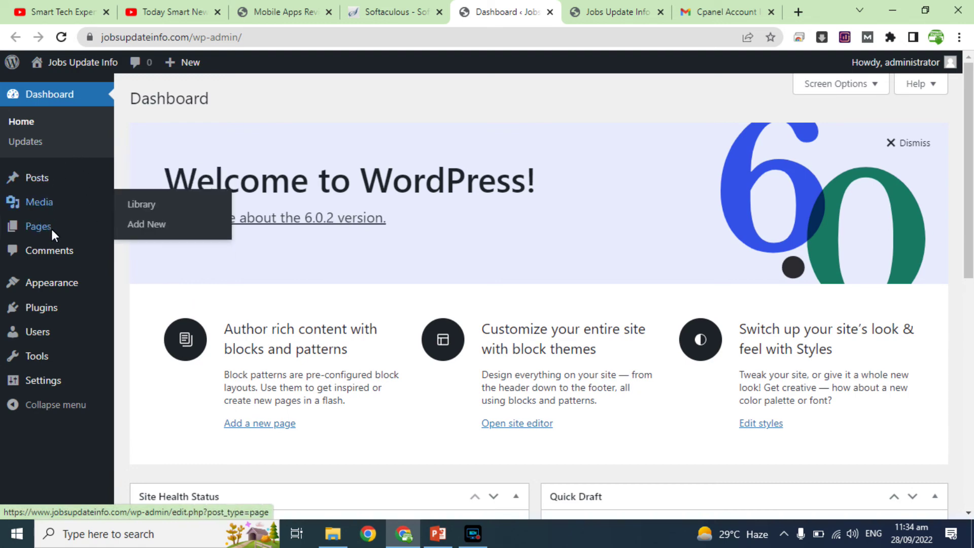
mouse_move(45, 379)
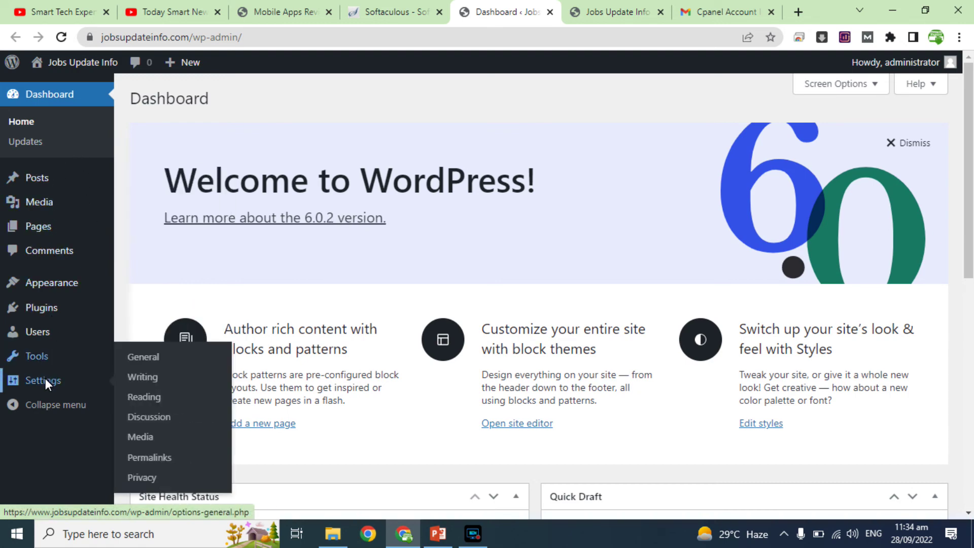
left_click(150, 357)
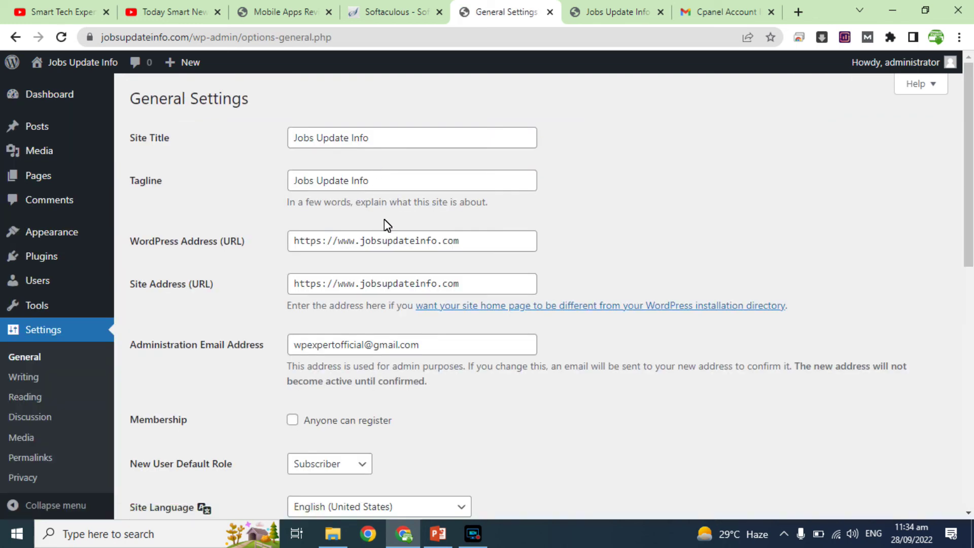
left_click(373, 183)
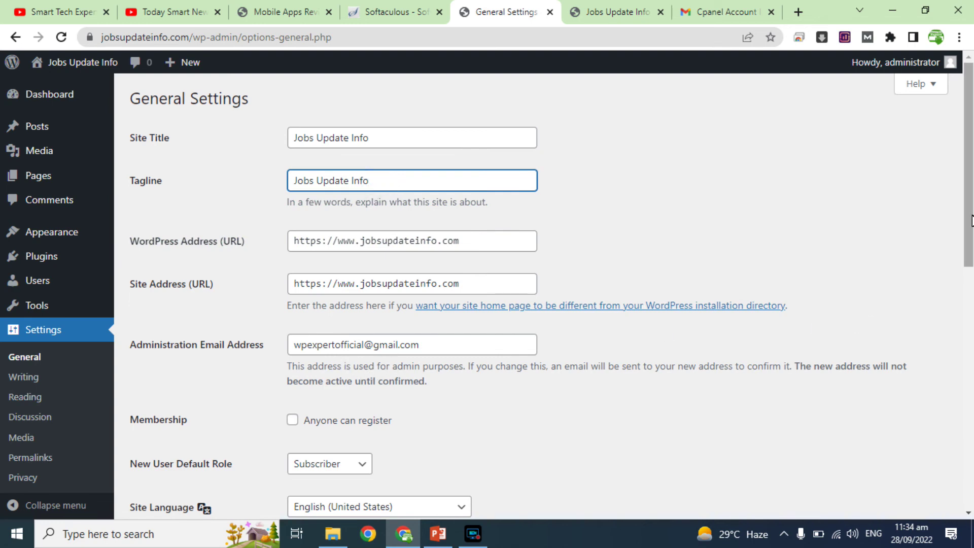
left_click_drag(969, 221, 927, 206)
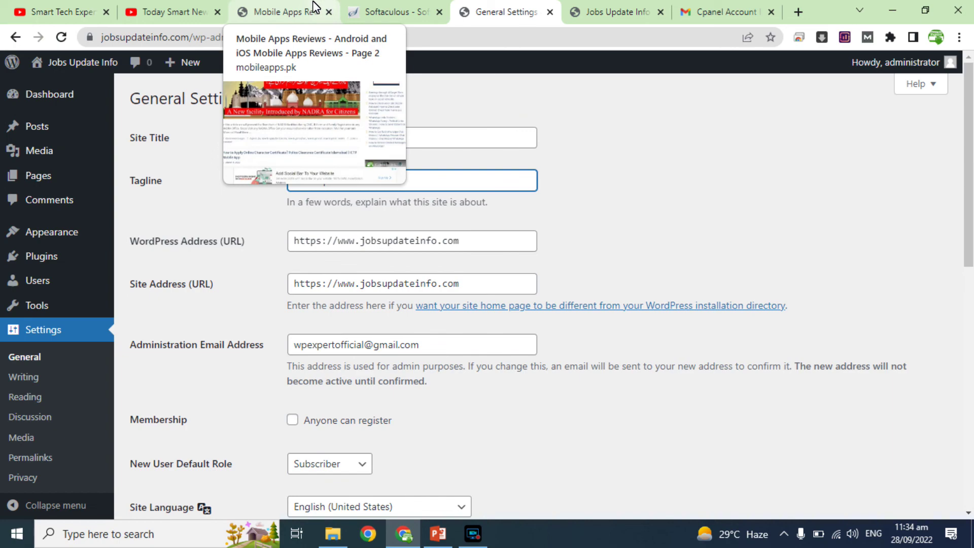
Look over the Smart Tech Expert YouTube channel and the Mobile Apps Reviews site
left_click(71, 9)
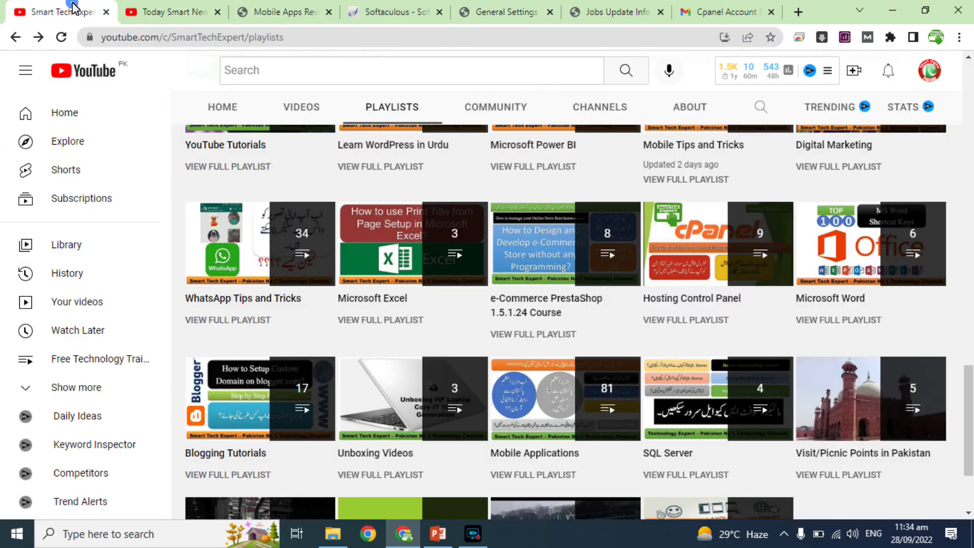
left_click_drag(969, 388, 968, 83)
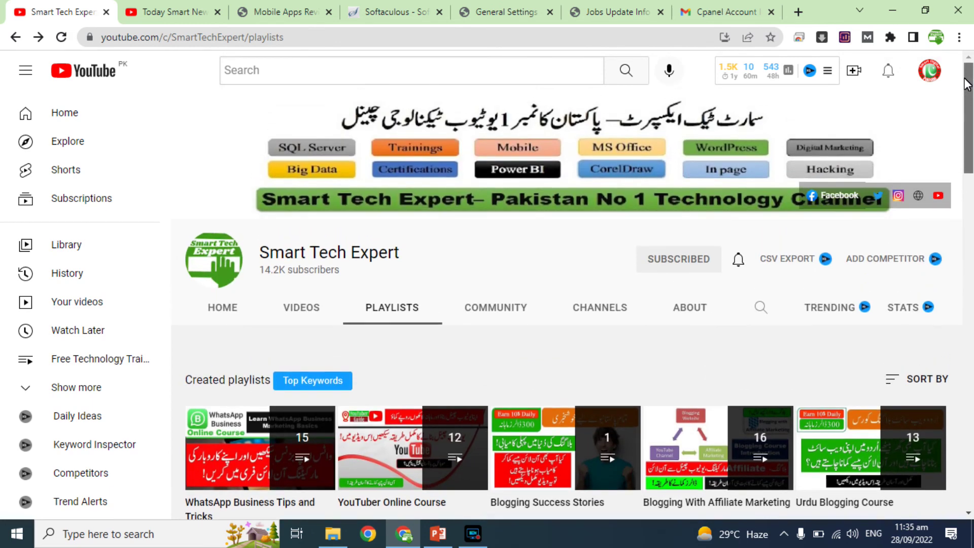
triple_click(374, 261)
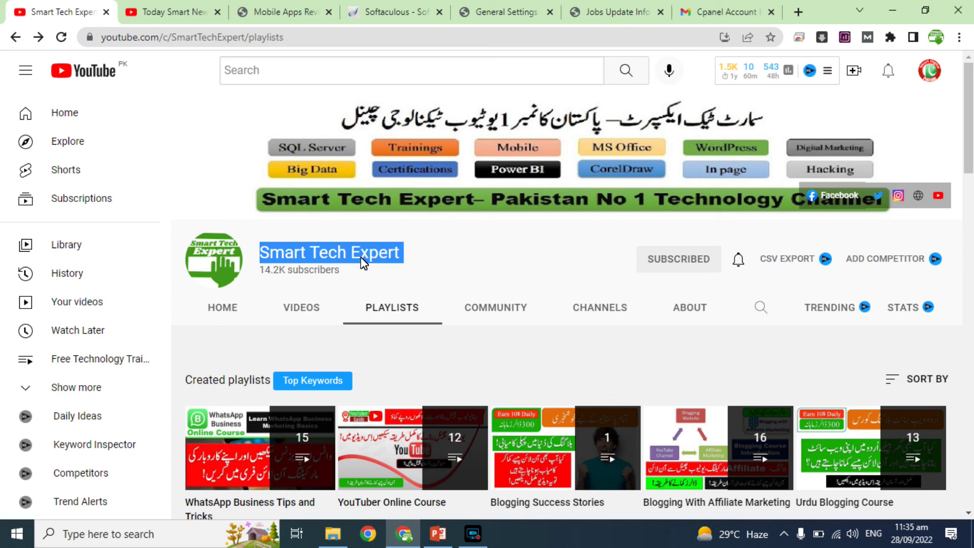
left_click(264, 13)
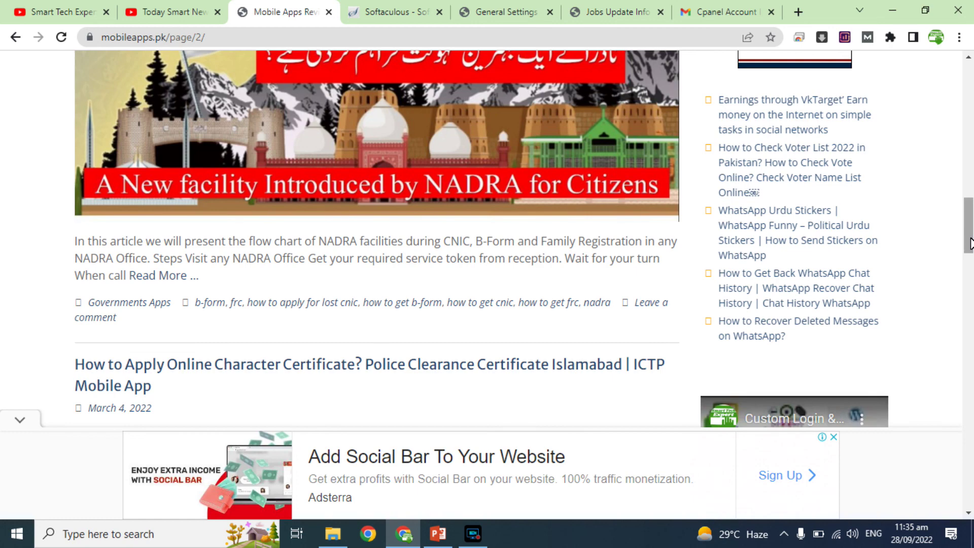
scroll(661, 73, "up", 15)
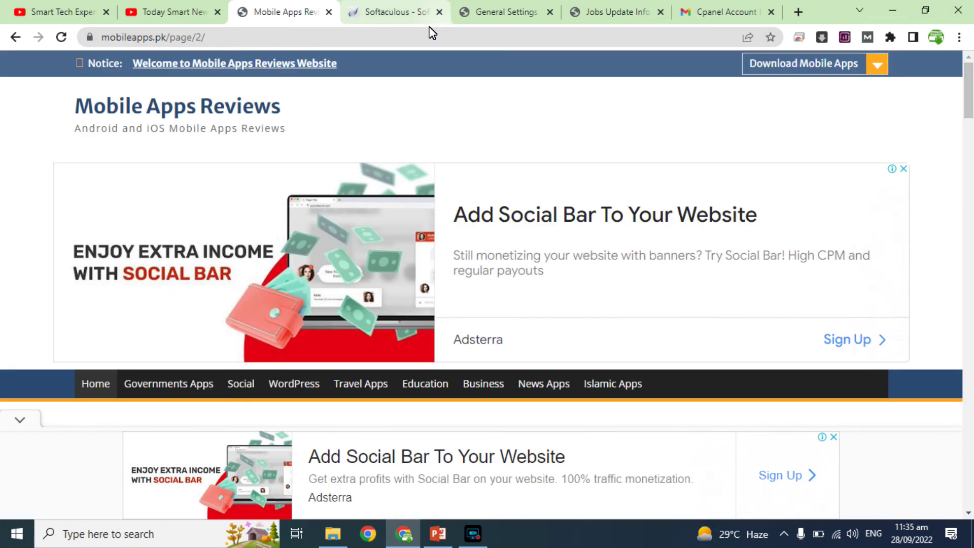
Load todaysmartnews.com in a new tab via 'tod'
left_click(800, 13)
type("tod")
key("Return")
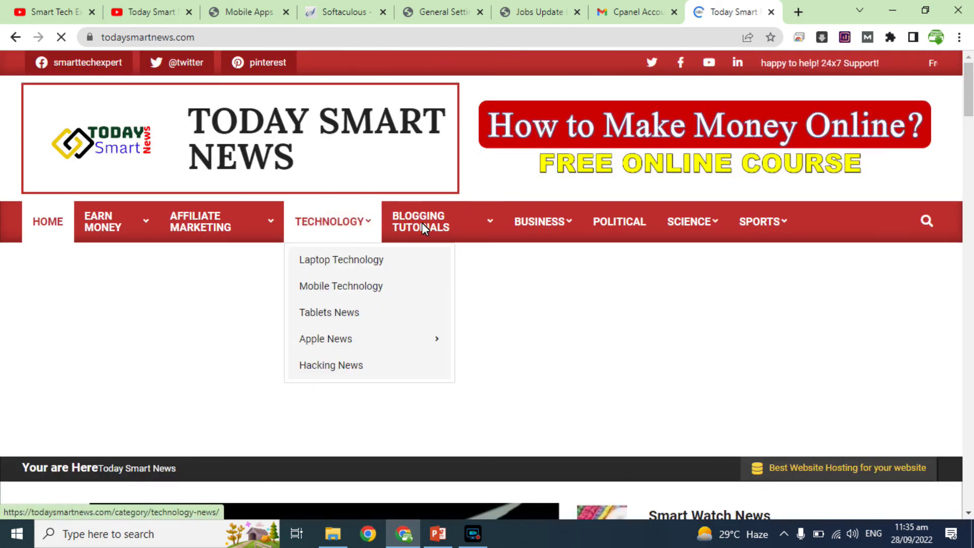
mouse_move(428, 229)
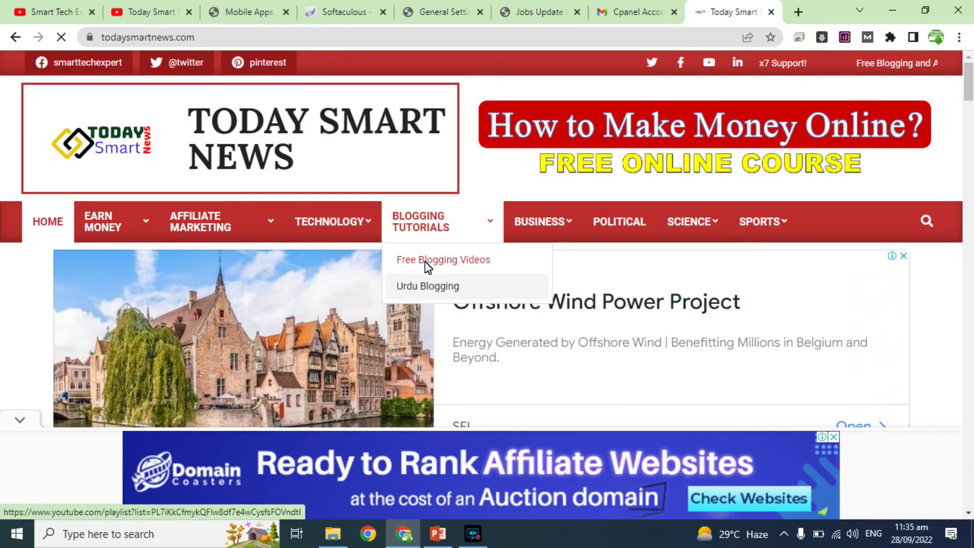